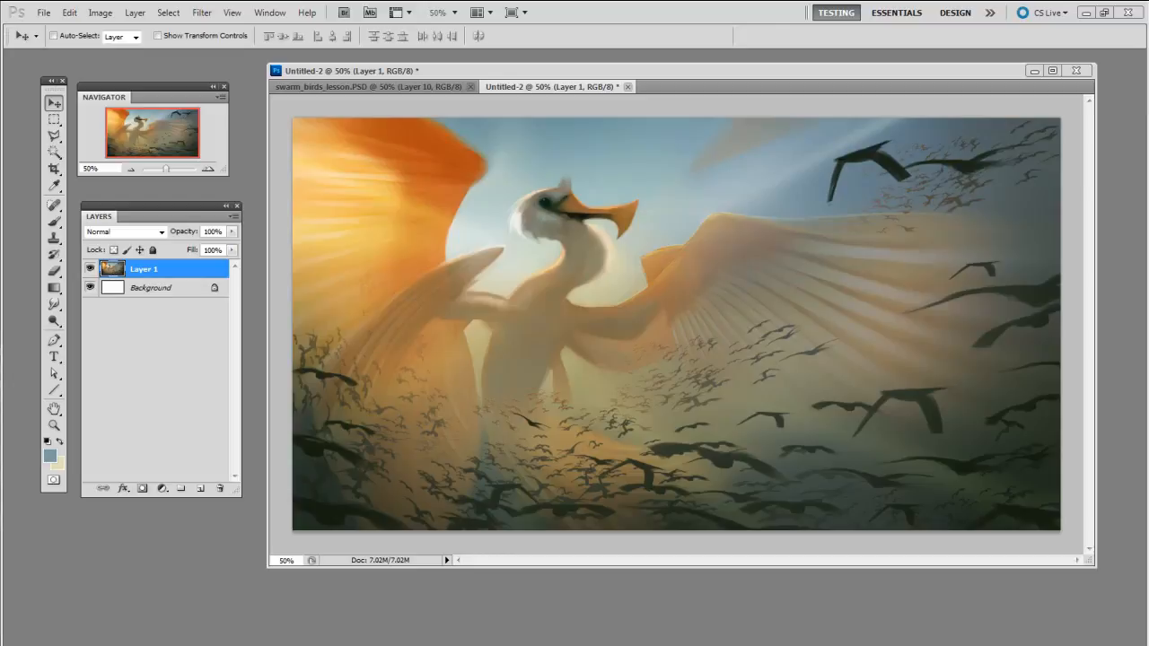
Step: Switch to the swarm_birds_lesson.PSD document and move its three birds individually to new positions higher in the sky
key("ctrl+Tab")
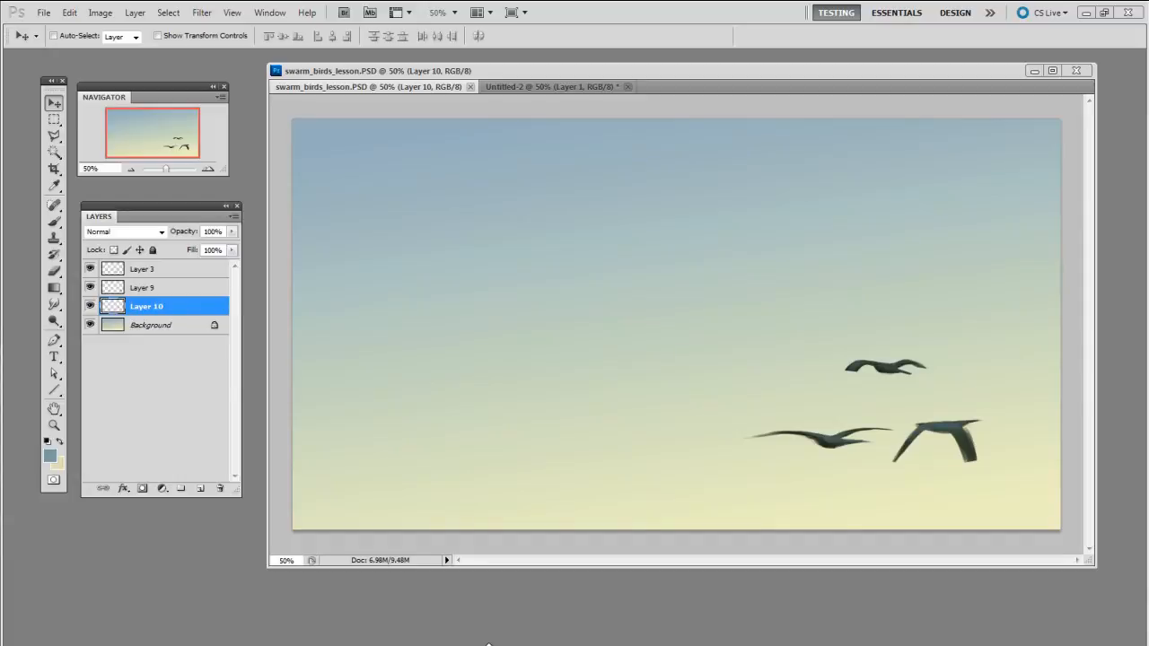
left_click(833, 440, "ctrl")
left_click_drag(834, 440, 829, 421)
left_click(893, 372, "ctrl")
left_click_drag(893, 372, 880, 357)
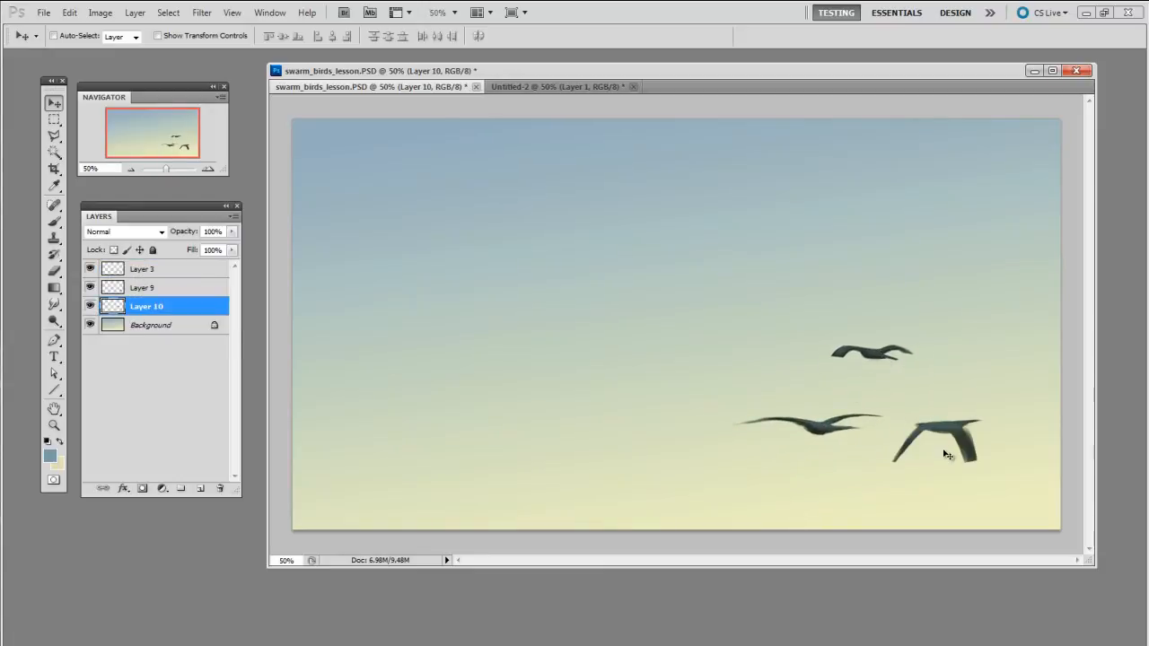
left_click(950, 434, "ctrl")
left_click_drag(950, 433, 946, 429)
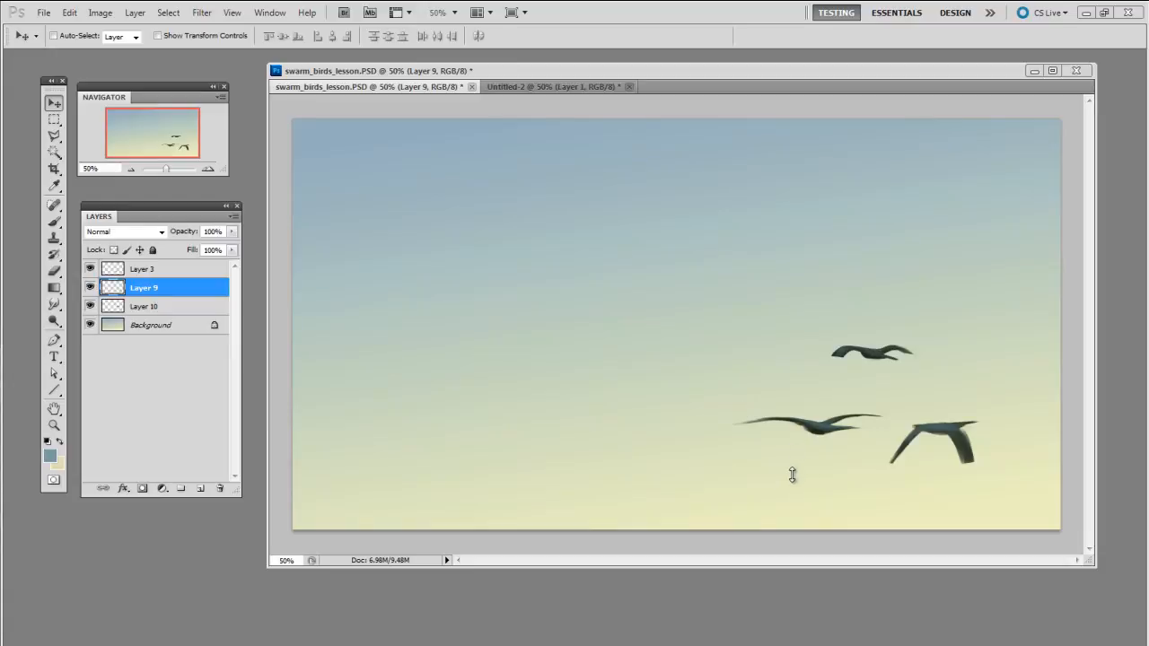
left_click(878, 358)
left_click_drag(878, 358, 871, 344)
left_click_drag(936, 428, 880, 381)
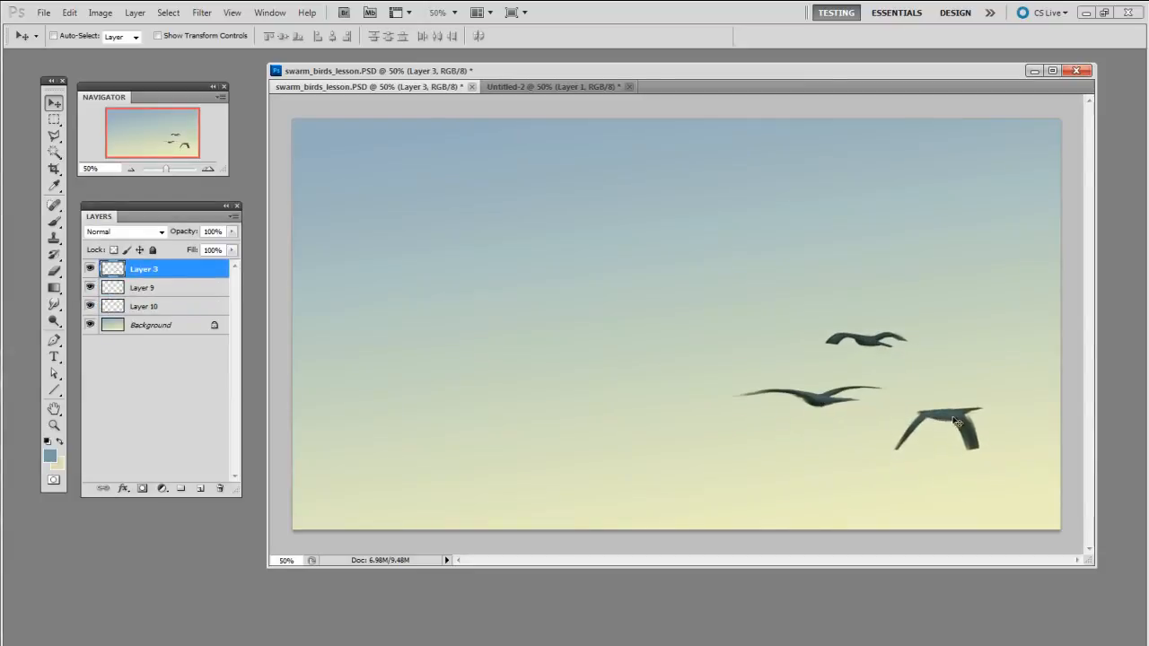
left_click_drag(957, 422, 954, 408)
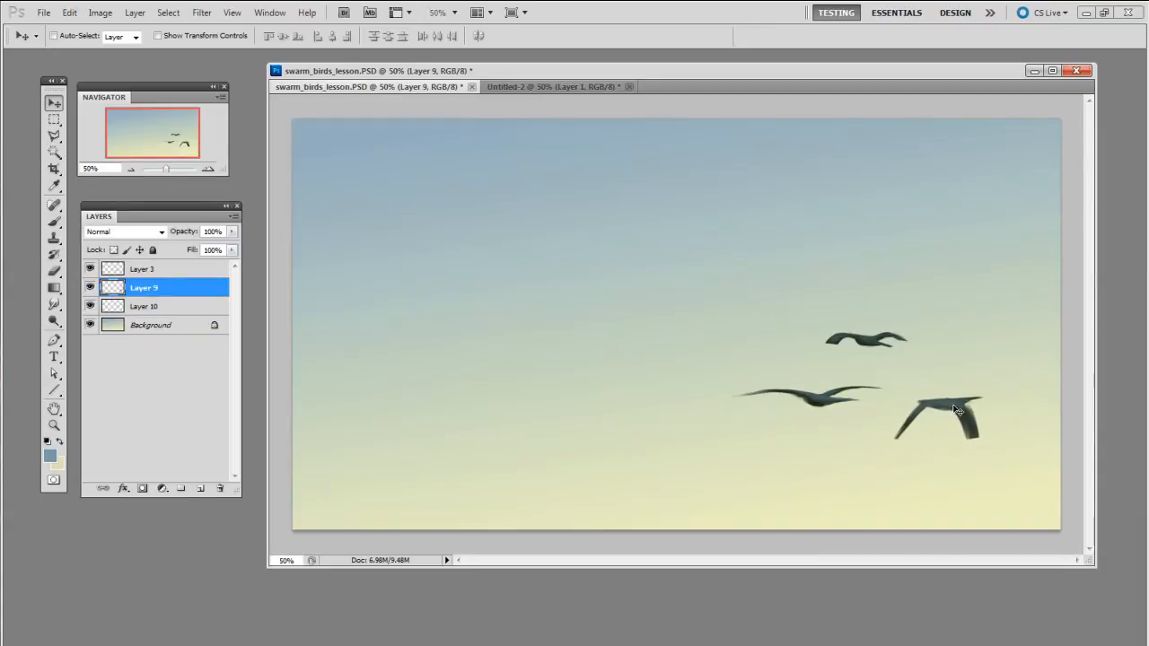
Step: Duplicate the right-hand bird twice higher up in the sky and shift the three original birds up and left
left_click_drag(952, 406, 851, 219, "alt")
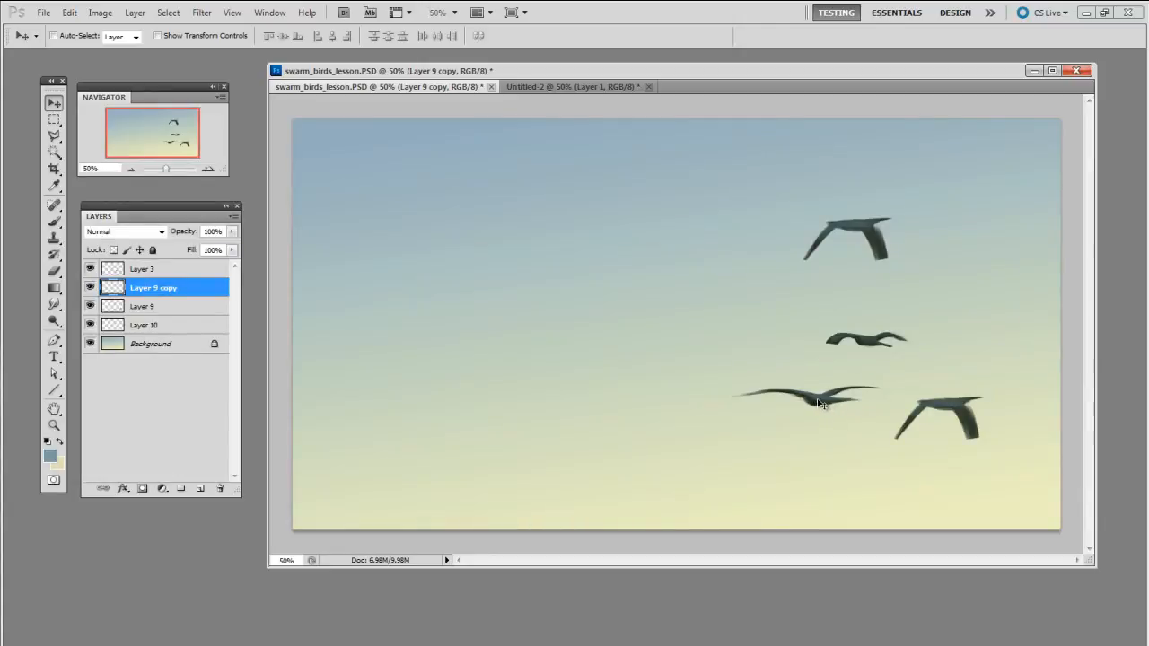
left_click_drag(819, 401, 814, 392)
left_click_drag(865, 342, 851, 337)
left_click_drag(947, 407, 941, 393)
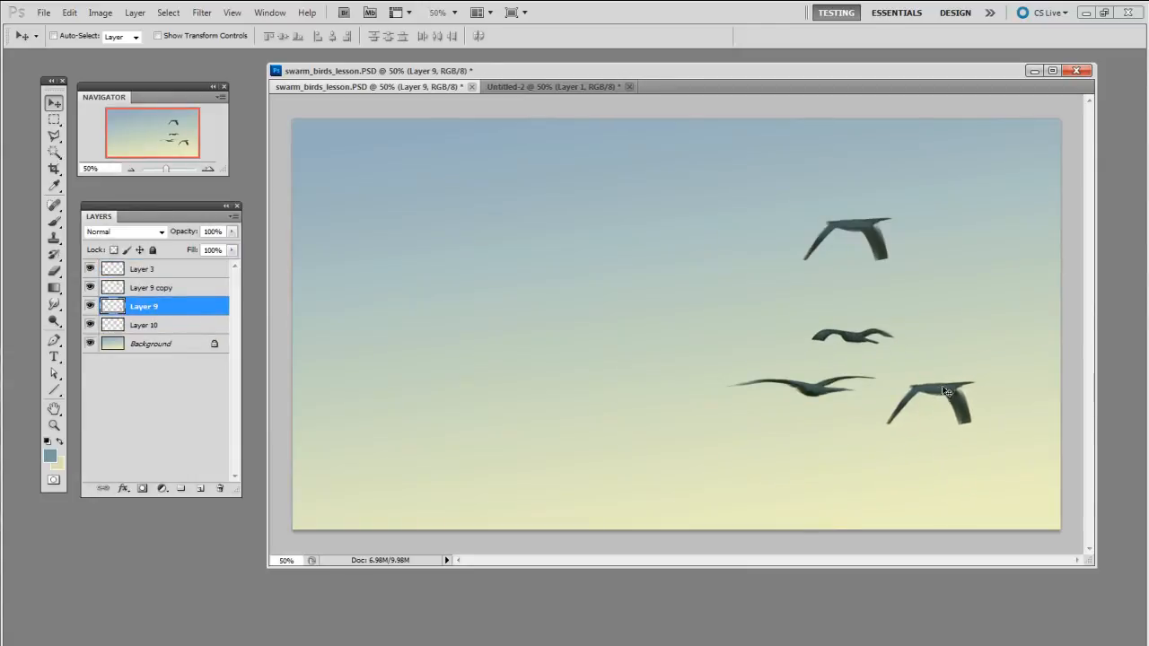
left_click_drag(947, 397, 978, 286)
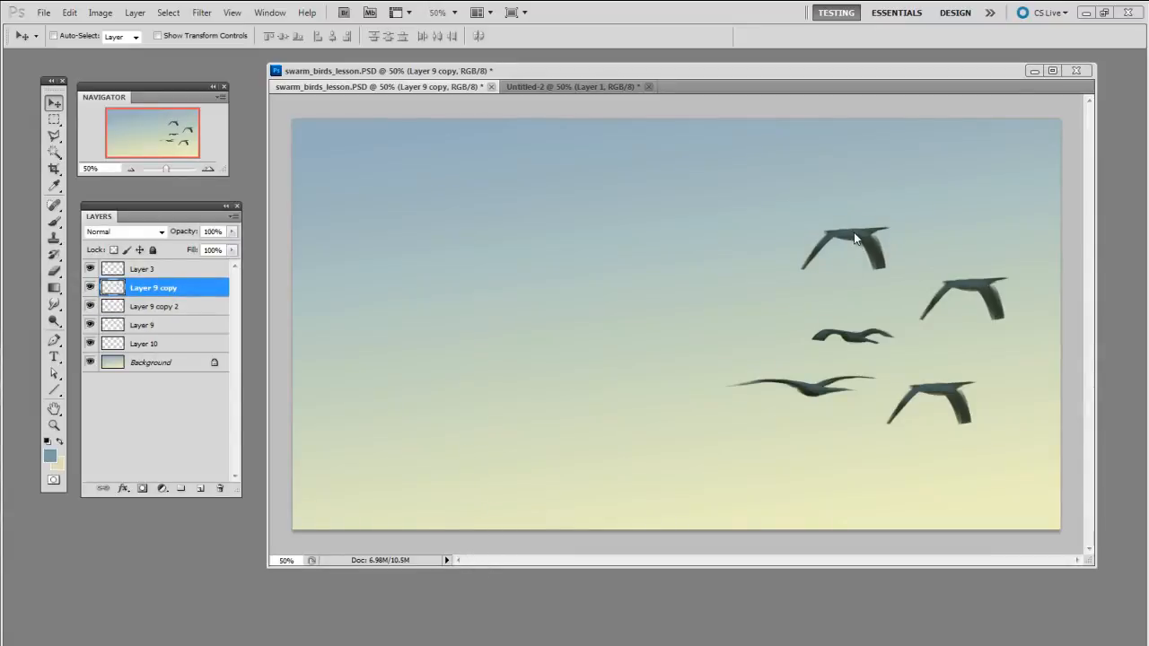
Step: Narrow the topmost bird copy to about 74% of its width and distort its shape
left_click_drag(862, 239, 853, 241)
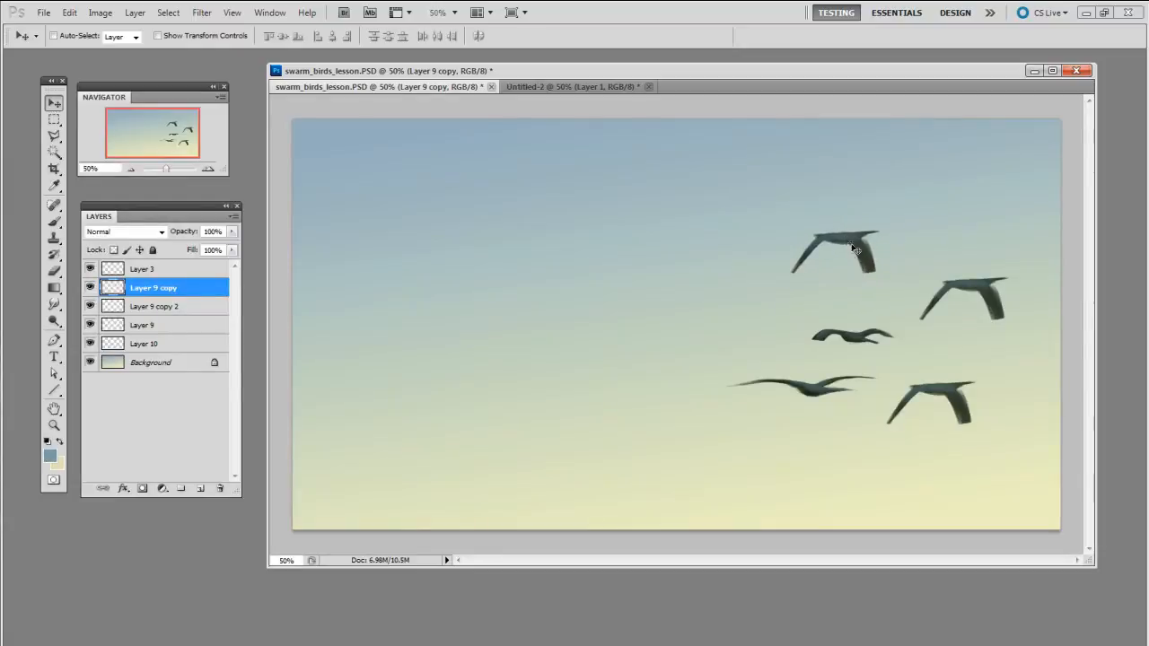
key("ctrl+t")
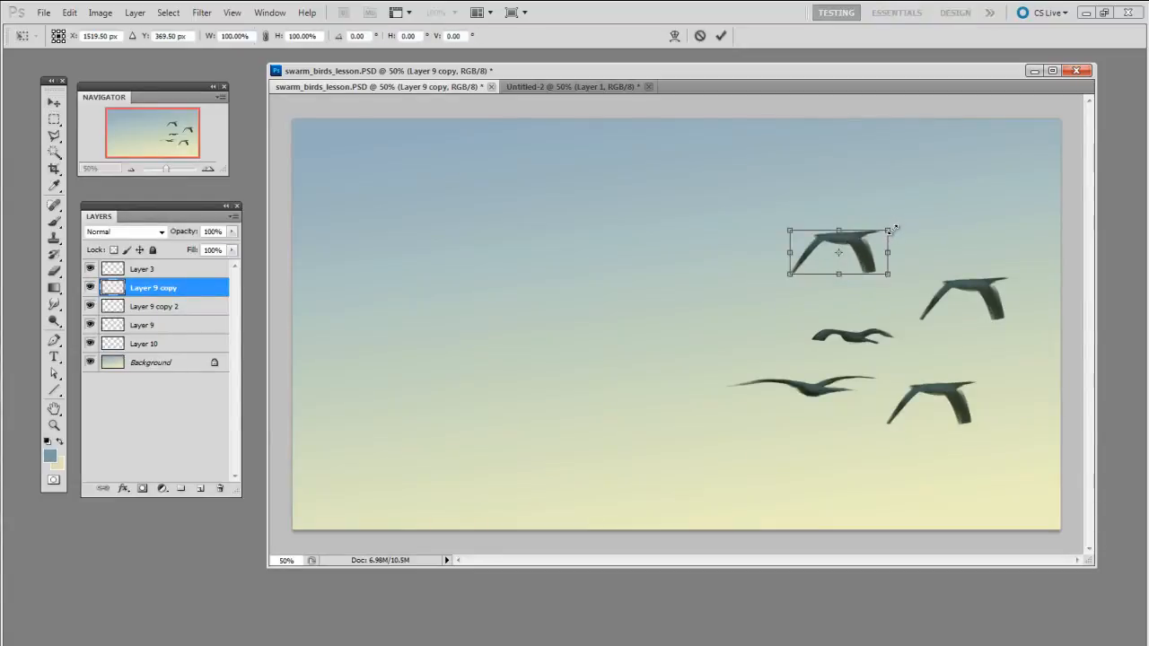
mouse_move(891, 231)
left_mouse_down()
mouse_move(902, 223)
mouse_move(871, 238)
mouse_move(885, 231)
mouse_move(873, 238)
mouse_move(857, 204)
mouse_move(897, 230)
mouse_move(869, 228)
left_mouse_up()
right_click(838, 252)
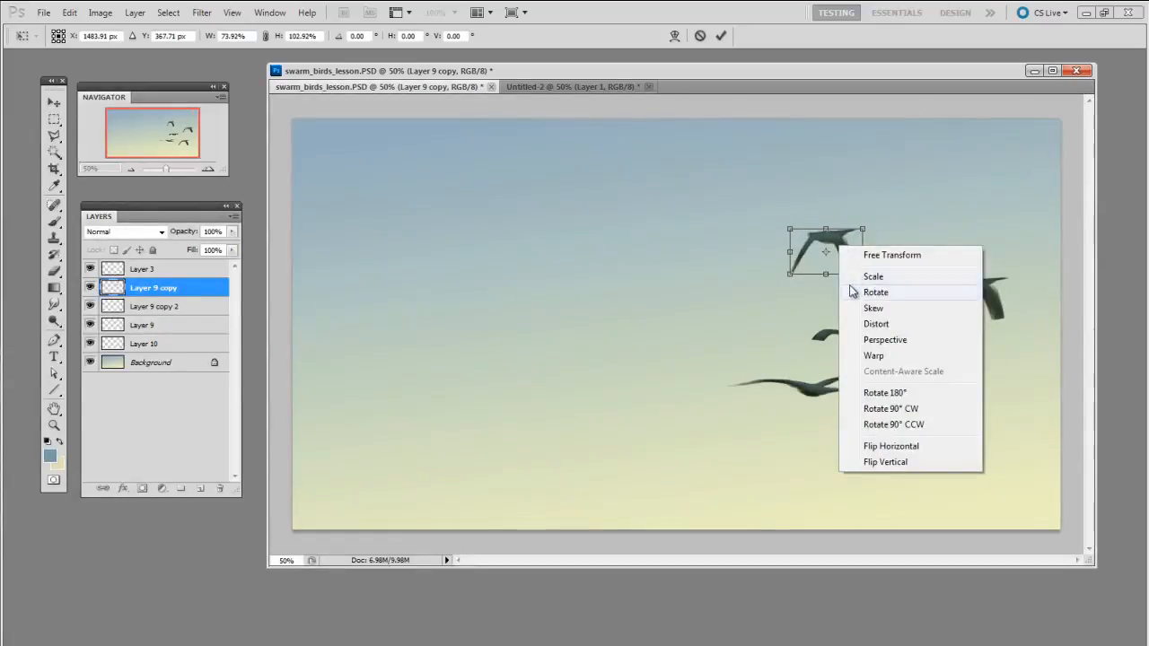
left_click(878, 325)
left_click_drag(831, 231, 822, 231)
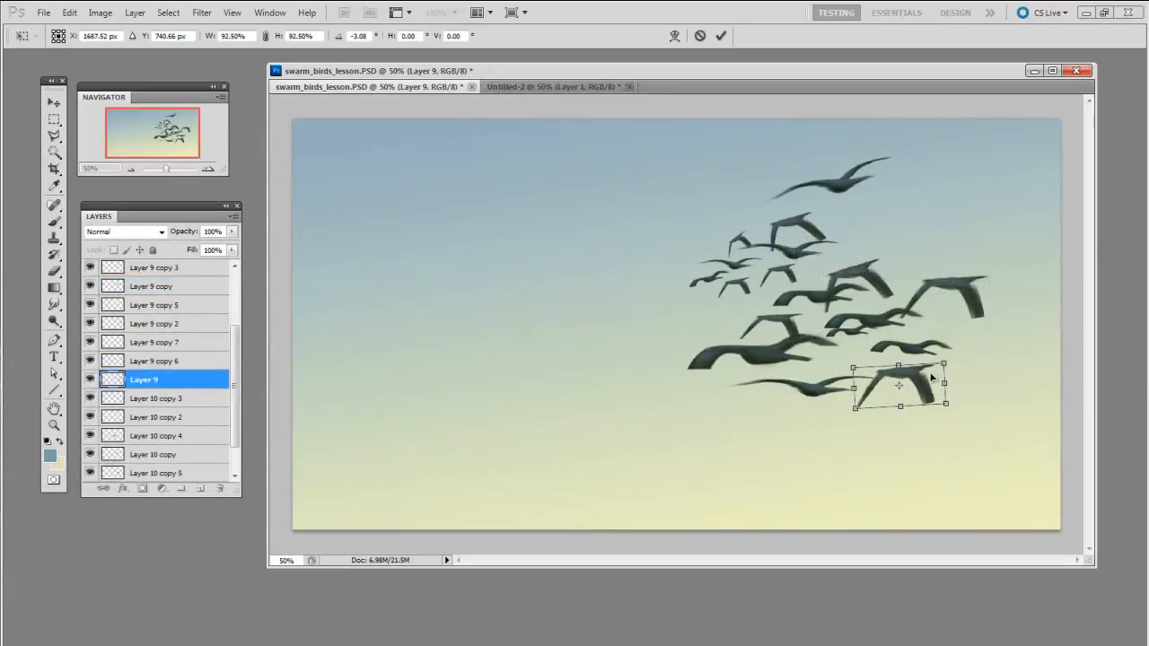
key("Return")
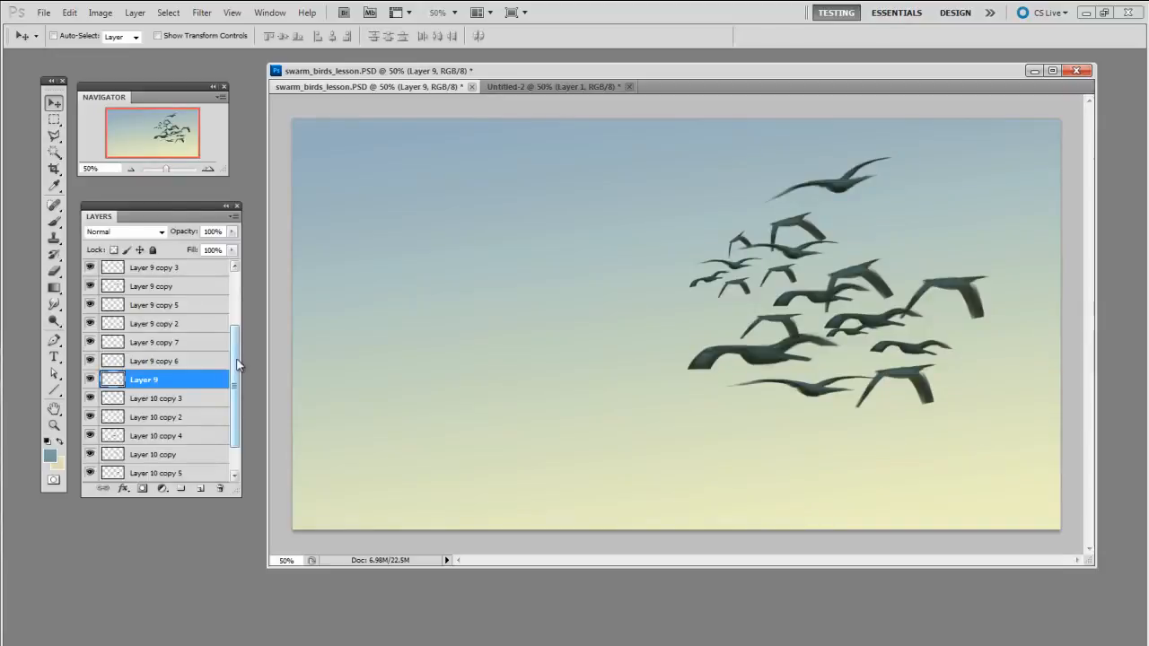
Step: Duplicate all bird layers above the Background and merge the duplicates into one flock layer
scroll(223, 350, "up", 5)
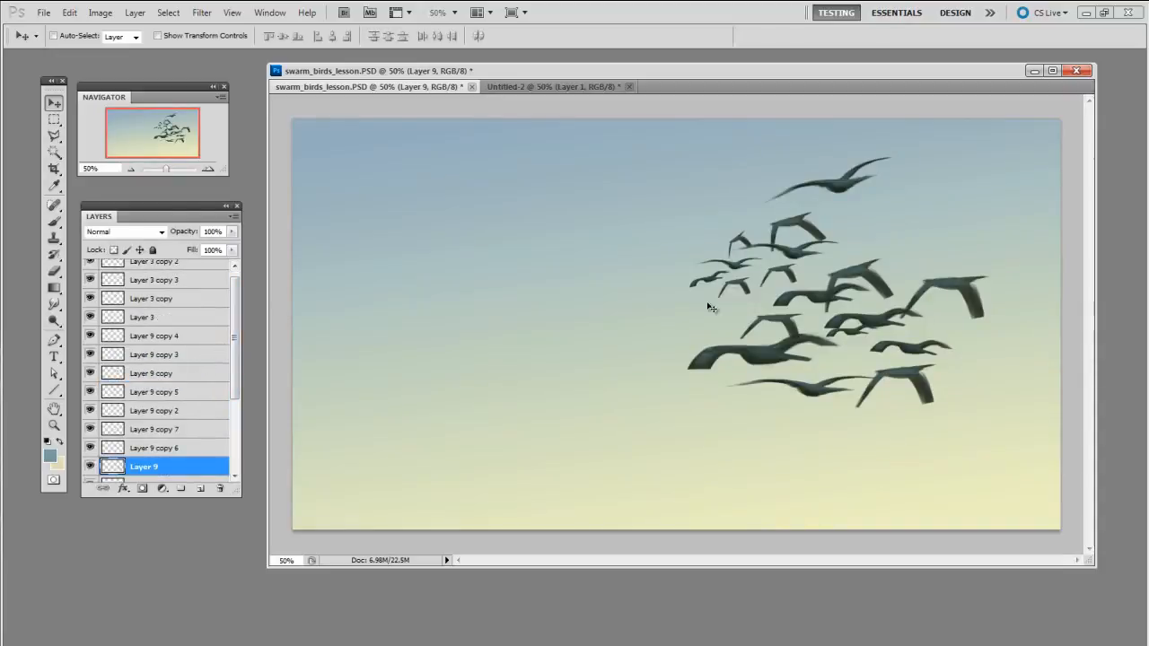
scroll(173, 278, "up", 1)
left_click(173, 278)
left_click_drag(233, 313, 239, 385)
left_click(168, 446, "shift")
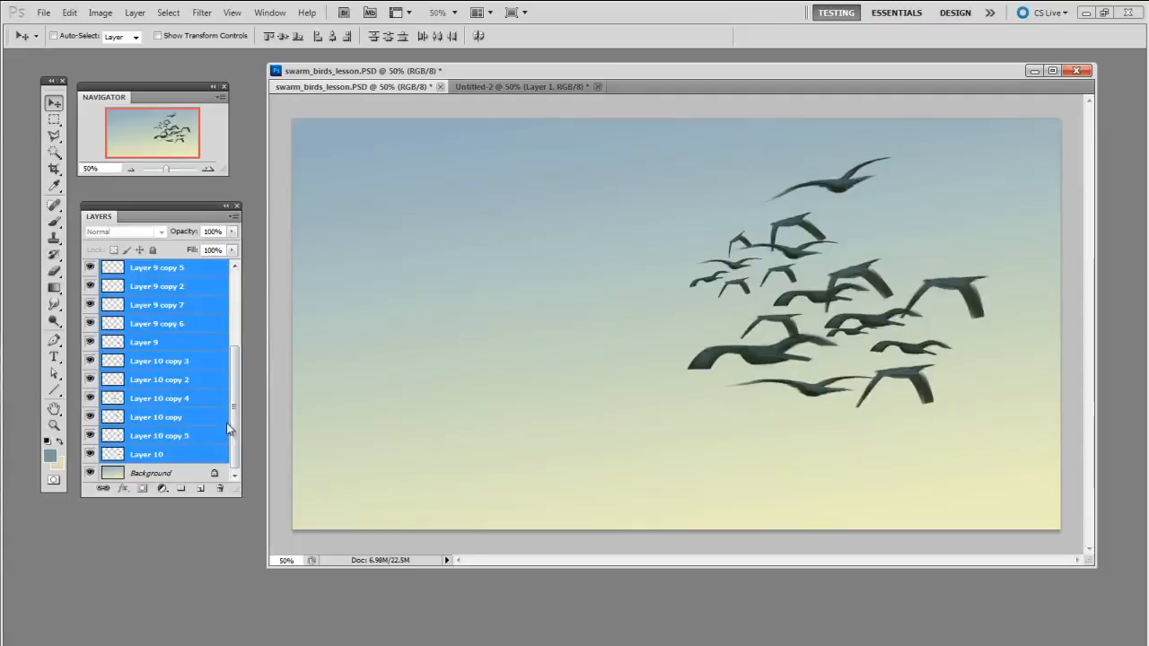
left_click_drag(193, 396, 201, 489)
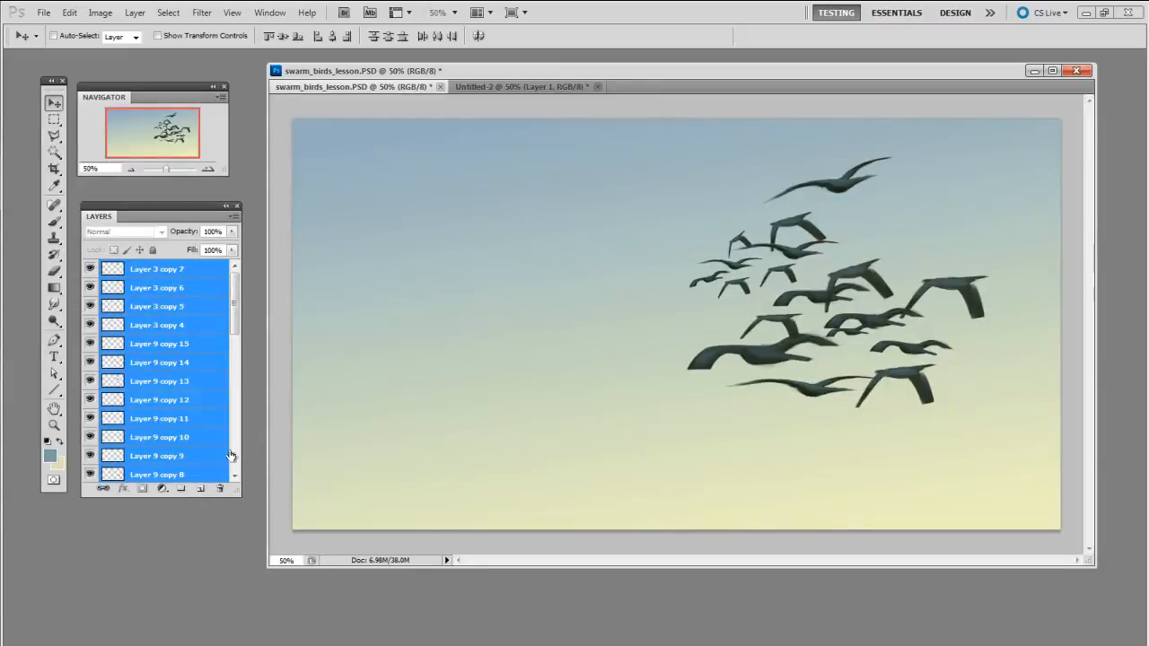
key("ctrl+z")
Step: Move the merged flock to the left of the original birds and scale it to about 63%
left_click_drag(875, 392, 580, 407)
key("ctrl+t")
left_click_drag(705, 170, 585, 262)
left_click_drag(496, 339, 670, 283)
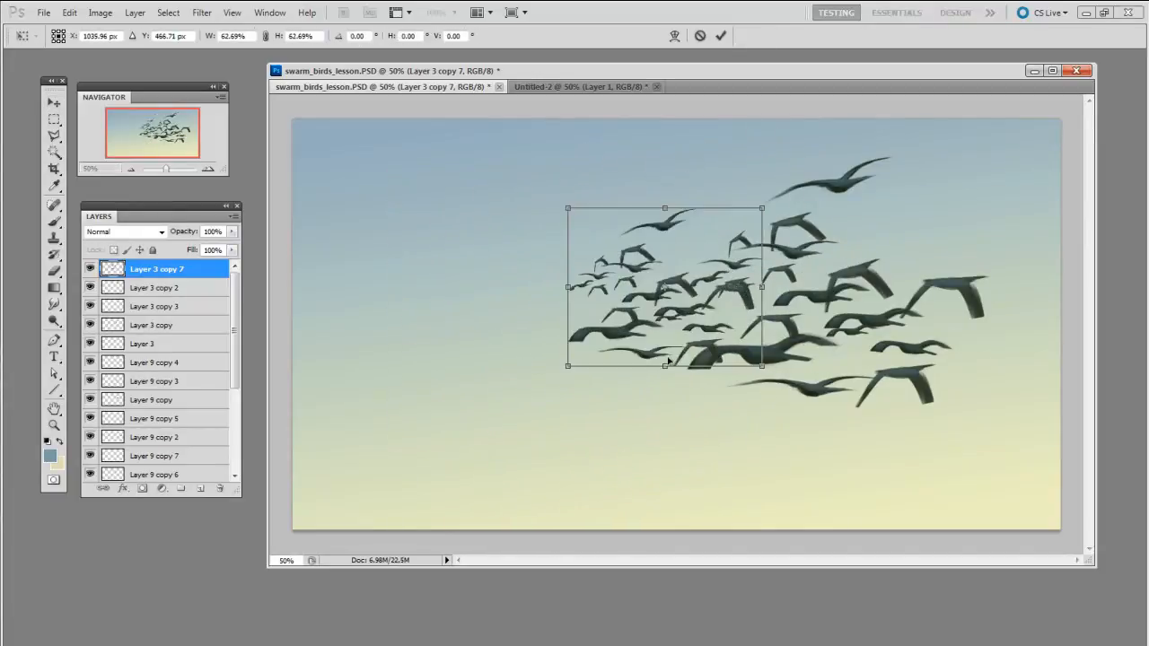
key("Return")
Step: Distort the reduced flock with a free transform
key("ctrl+t")
right_click(665, 290)
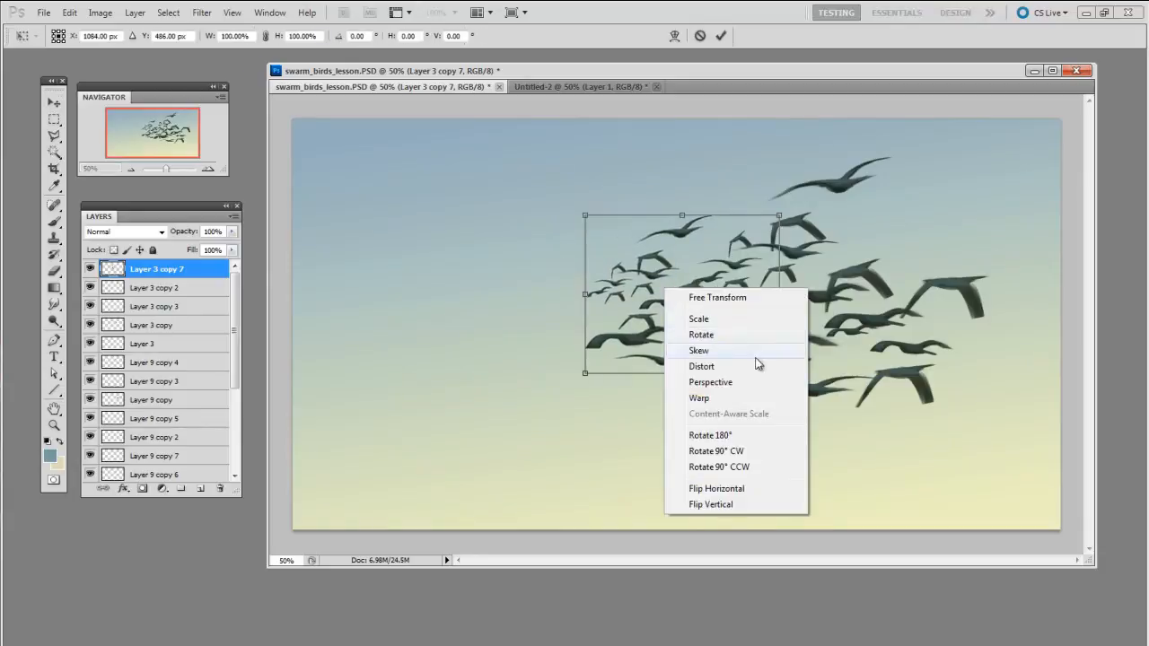
left_click(706, 371)
left_click_drag(682, 216, 680, 213)
Step: Duplicate the reduced flock down and left, and scale the copy to about 66%
left_click_drag(778, 294, 654, 348)
key("Return")
key("ctrl+t")
left_click_drag(670, 257, 622, 310)
left_click_drag(599, 348, 639, 323)
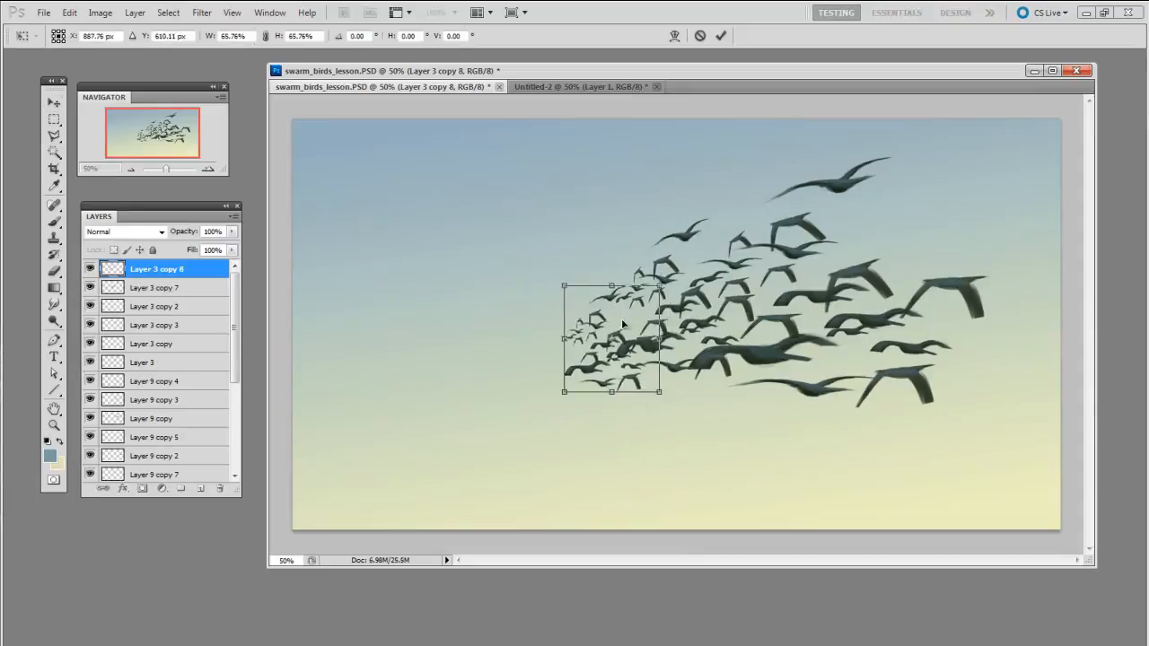
key("Return")
Step: Rotate the smallest flock by about 18° and move it slightly up
key("ctrl+t")
left_click_drag(780, 382, 723, 405)
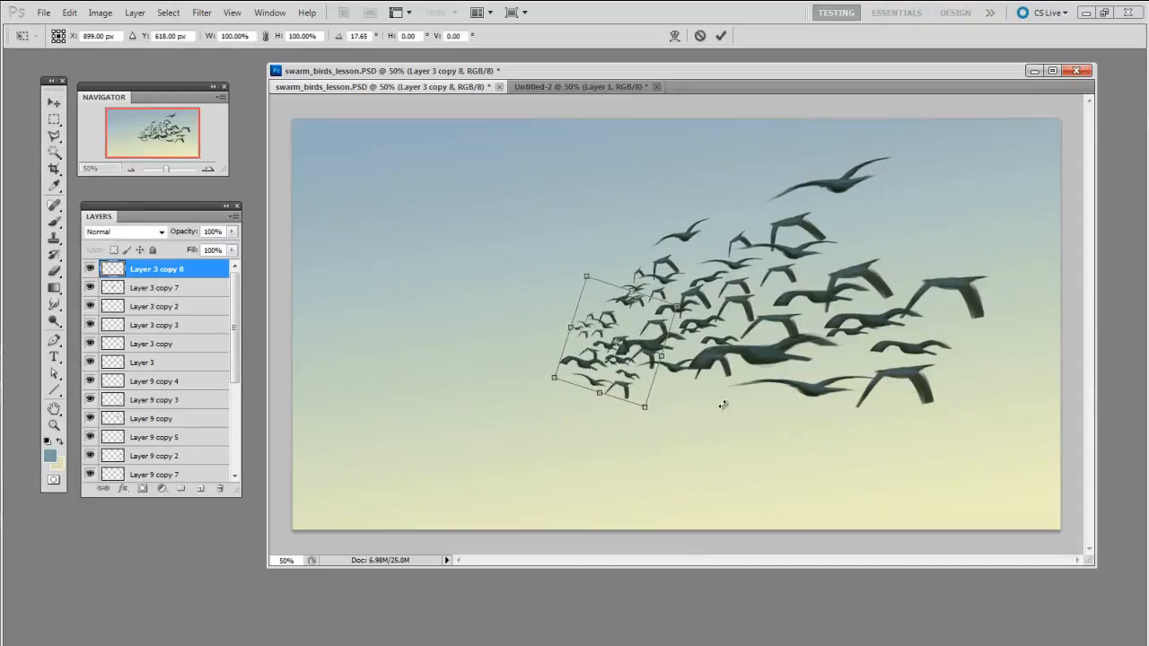
key("Return")
left_click_drag(628, 340, 630, 326)
Step: Nudge the mid-sized flock left and raise its lightness with Hue/Saturation so it looks more distant
left_click_drag(683, 240, 675, 241)
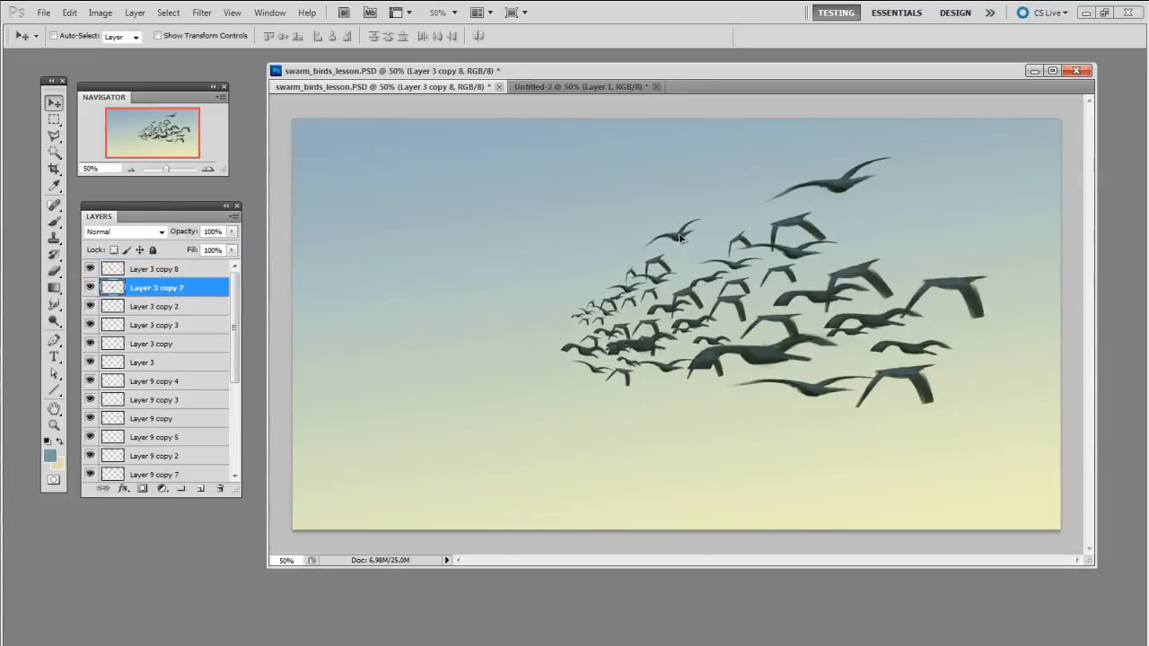
key("ctrl+u")
left_click_drag(402, 315, 403, 264)
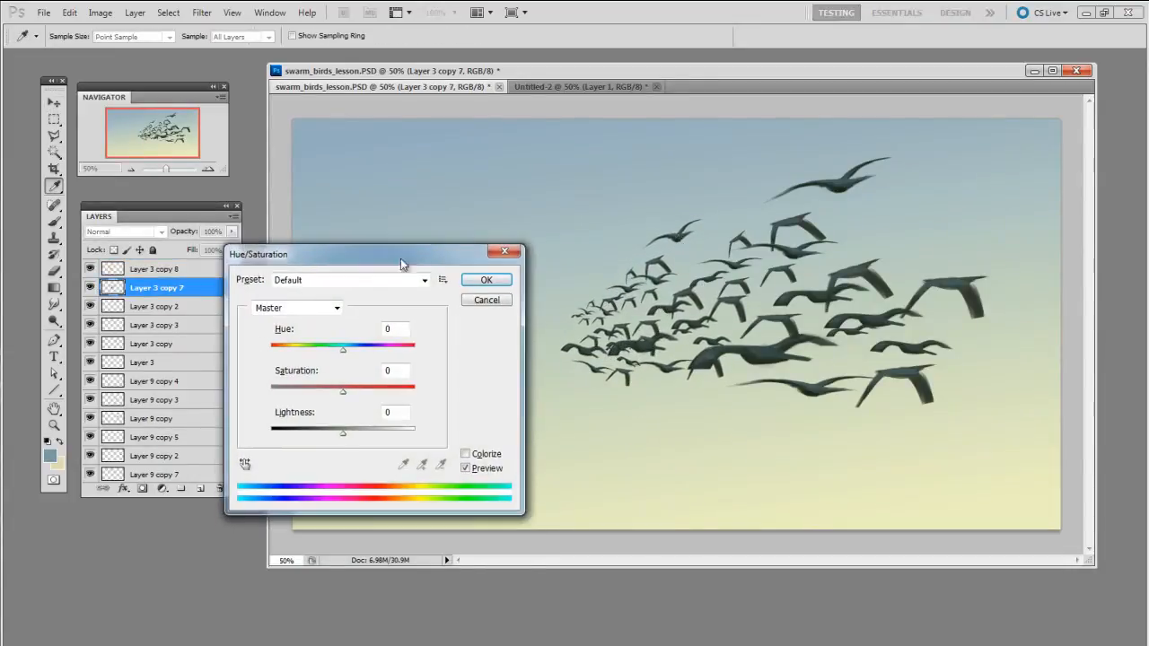
left_click_drag(347, 437, 367, 438)
left_click(486, 280)
Step: Scale the lightened flock down and place it behind the smallest dark flock
key("ctrl+t")
left_click_drag(753, 219, 690, 303)
left_click_drag(674, 312, 681, 276)
key("Return")
left_click_drag(676, 316, 718, 273)
key("ctrl+t")
left_click_drag(707, 316, 630, 248)
key("Return")
key("ctrl+t")
left_click_drag(670, 198, 679, 268)
key("Return")
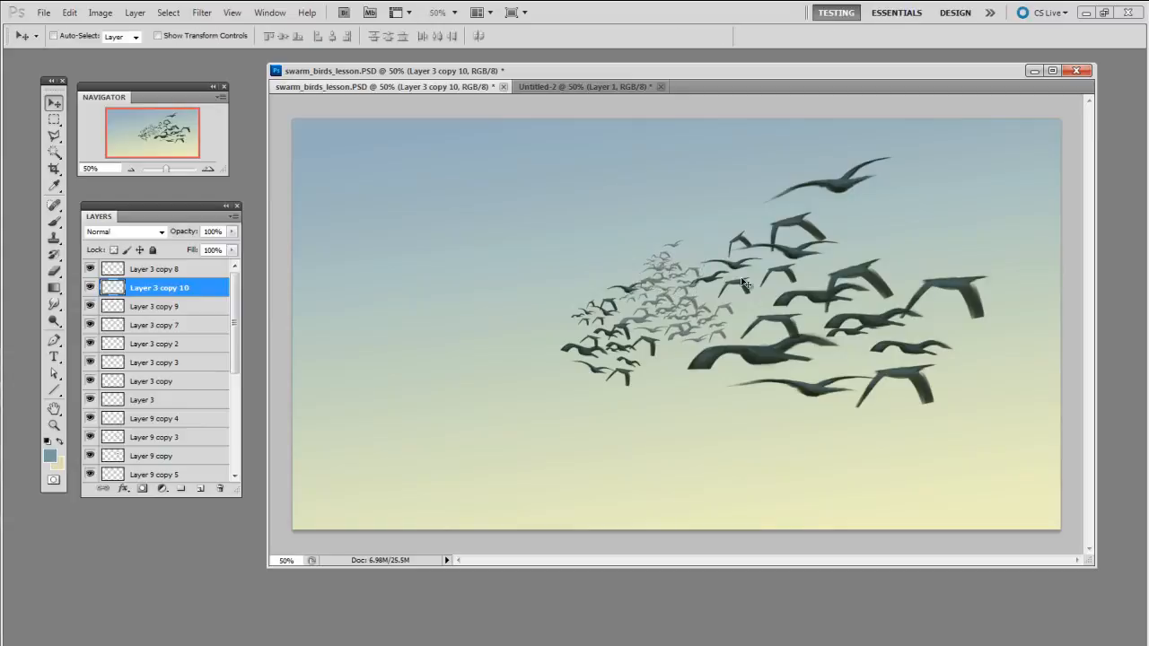
key("ctrl+alt+z")
key("ctrl+alt+z")
key("ctrl+alt+z")
key("ctrl+alt+z")
key("ctrl+alt+z")
Step: Duplicate and transform the pale flock to form two small distant clusters near the centre of the sky
left_click_drag(635, 228, 675, 300)
key("ctrl+t")
left_click_drag(716, 208, 699, 225)
left_click_drag(684, 242, 579, 300)
key("Return")
key("ctrl+t")
left_click_drag(708, 314, 700, 337)
left_click_drag(614, 261, 509, 349, "shift")
key("Return")
Step: Duplicate the small dark flock to the left, scaling the copy to about 154% and rotating it about -2°
left_click(625, 330, "ctrl")
key("ctrl+t")
left_click_drag(544, 300, 600, 245, "shift")
left_click_drag(566, 315, 571, 334)
left_click_drag(663, 418, 667, 411)
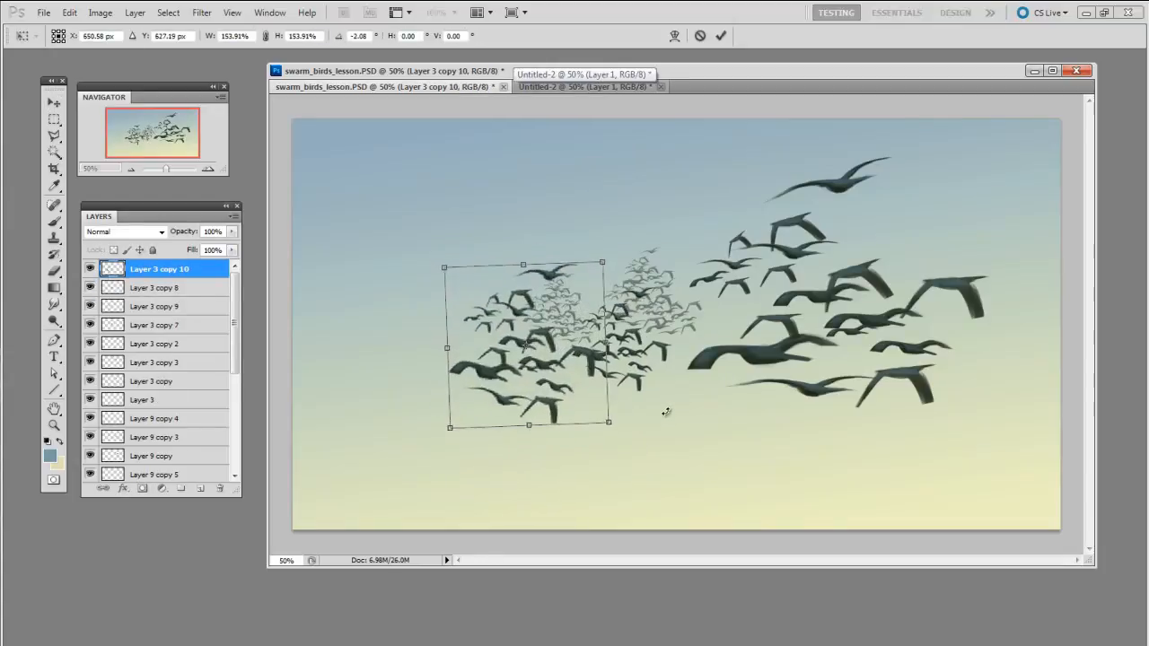
Step: Flip the enlarged dark flock horizontally and move it to the left edge of the canvas
right_click(525, 385)
left_click(578, 584)
left_click_drag(553, 358, 400, 424)
left_click_drag(529, 398, 524, 376)
left_click_drag(407, 418, 369, 459)
key("Return")
Step: Duplicate the left-edge flock, enlarge the copy strongly and place it in the canvas's lower left corner as foreground birds
key("ctrl+t")
left_click_drag(441, 369, 797, 117)
left_click_drag(668, 224, 465, 423)
key("Return")
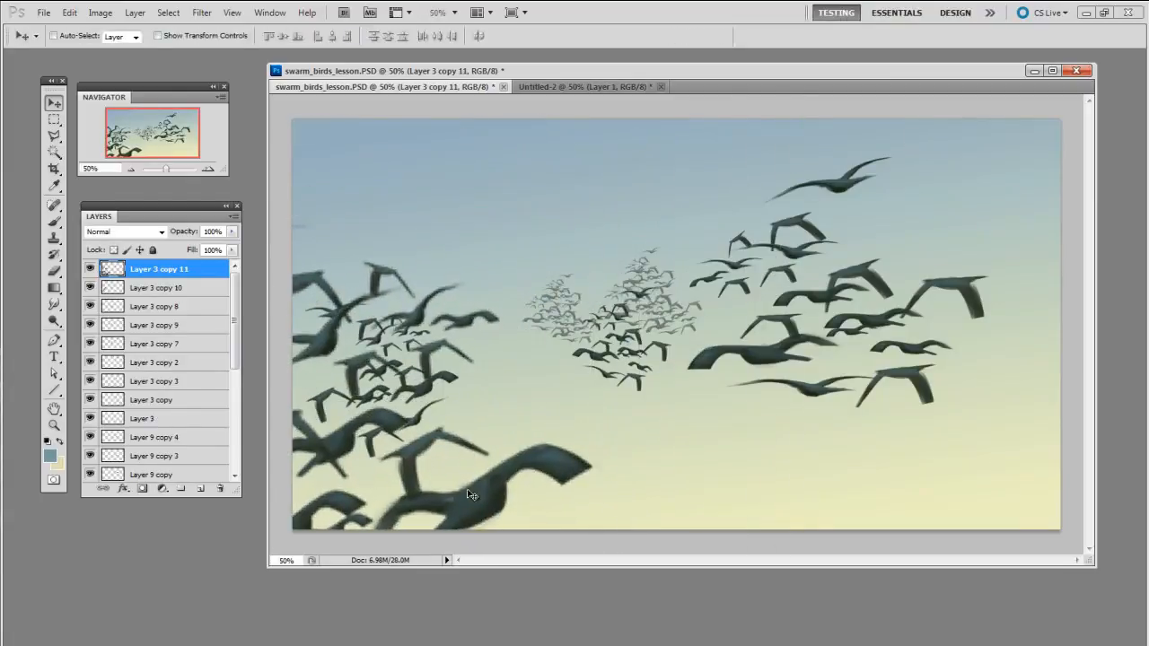
Step: Duplicate the largest bird at the bottom of the right-hand group and scale one of the pair down
left_click_drag(766, 358, 730, 339)
key("ctrl+t")
left_click_drag(810, 314, 781, 352)
key("Return")
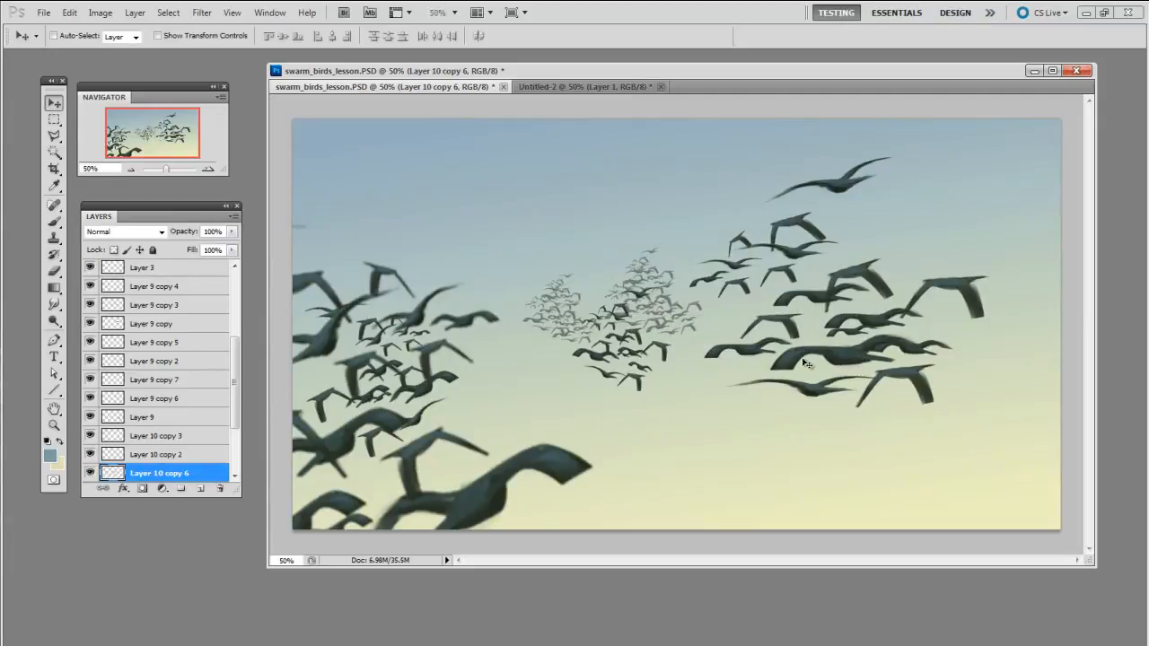
Step: Duplicate the bird near the top of the right-hand group to the canvas's upper right and scale it to about 128%
left_click_drag(796, 227, 800, 227)
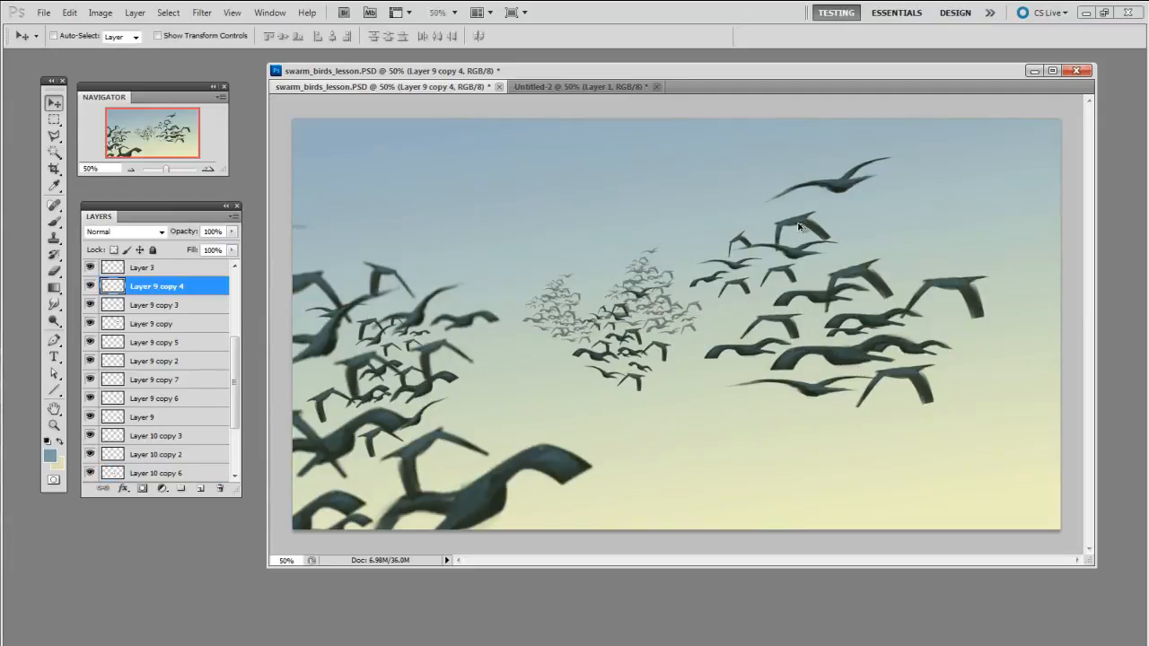
key("ctrl+t")
left_click_drag(920, 216, 996, 192)
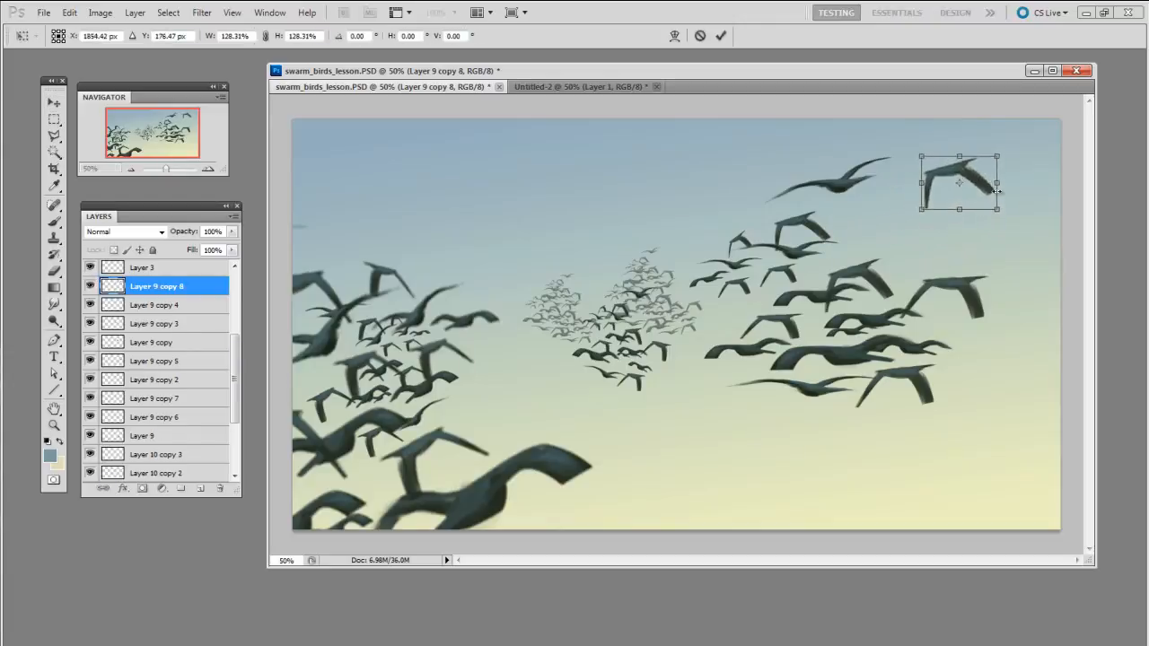
key("Return")
Step: Duplicate the small dark flock to the left of the central clusters and scale the copy down
left_click_drag(626, 335, 527, 346)
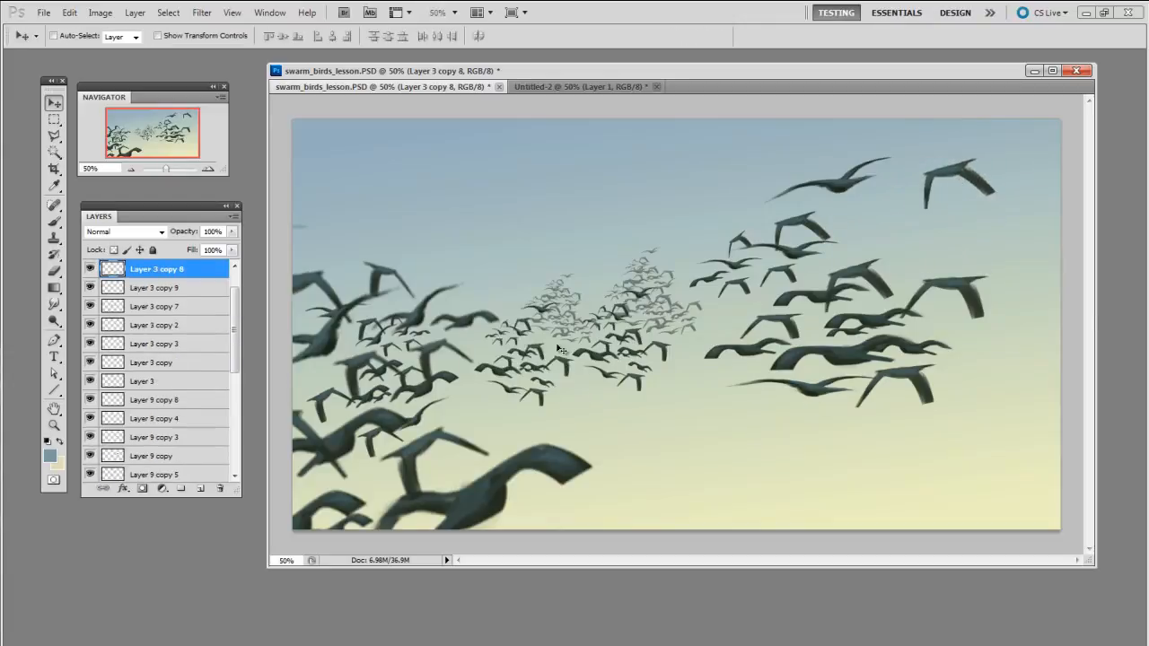
key("ctrl+t")
left_click_drag(583, 302, 558, 325)
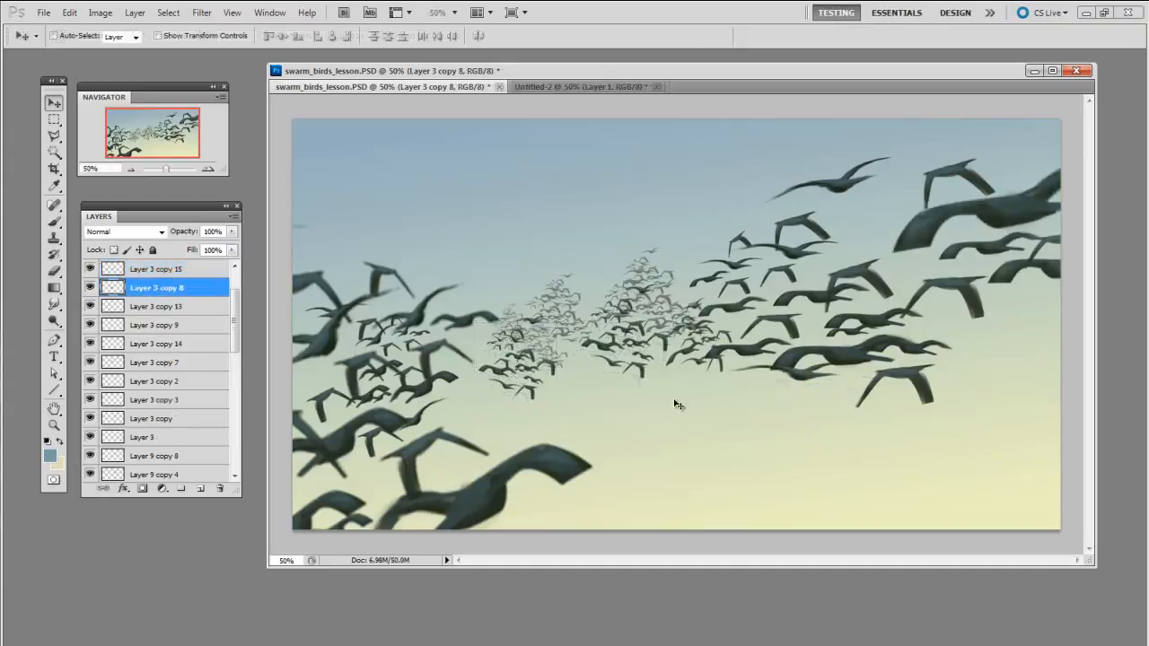
Step: Select every bird layer from Layer 3 copy 11 down to Layer 10 and merge them into one layer
scroll(234, 314, "up", 1)
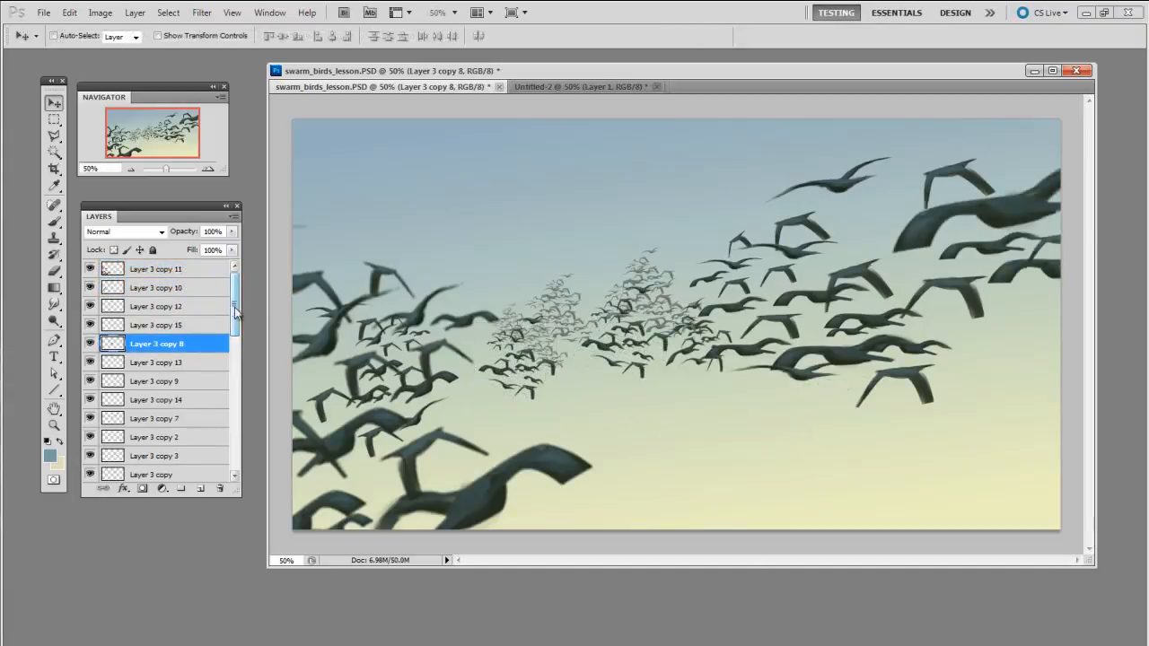
left_click(196, 274)
left_click_drag(234, 300, 237, 443)
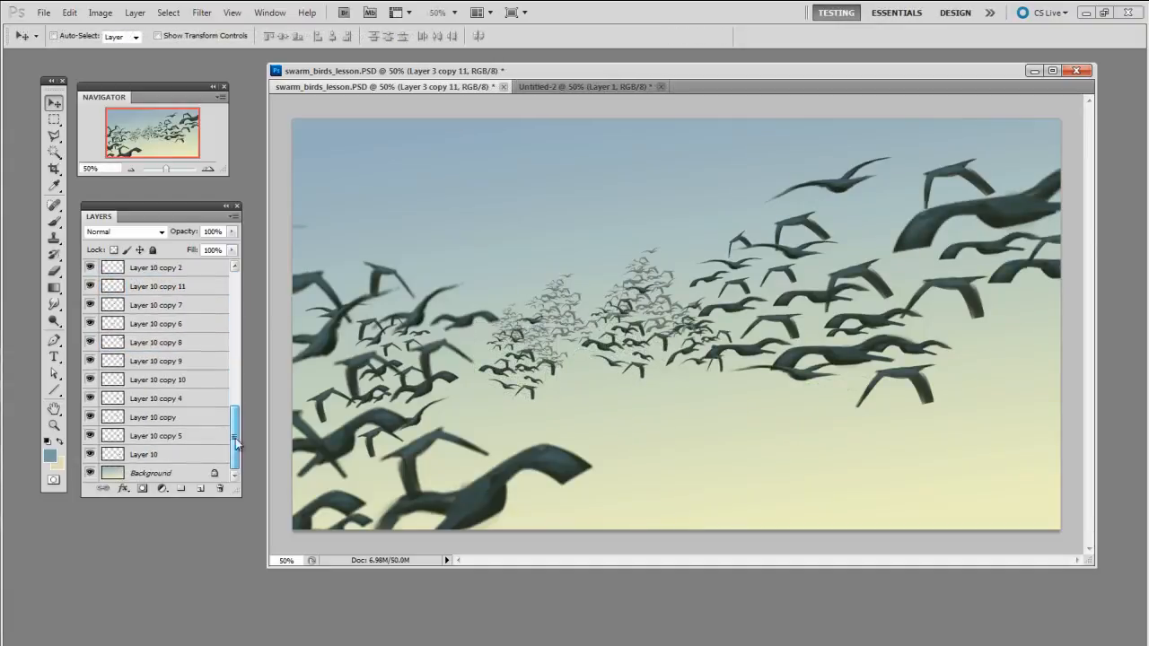
left_click(179, 455, "shift")
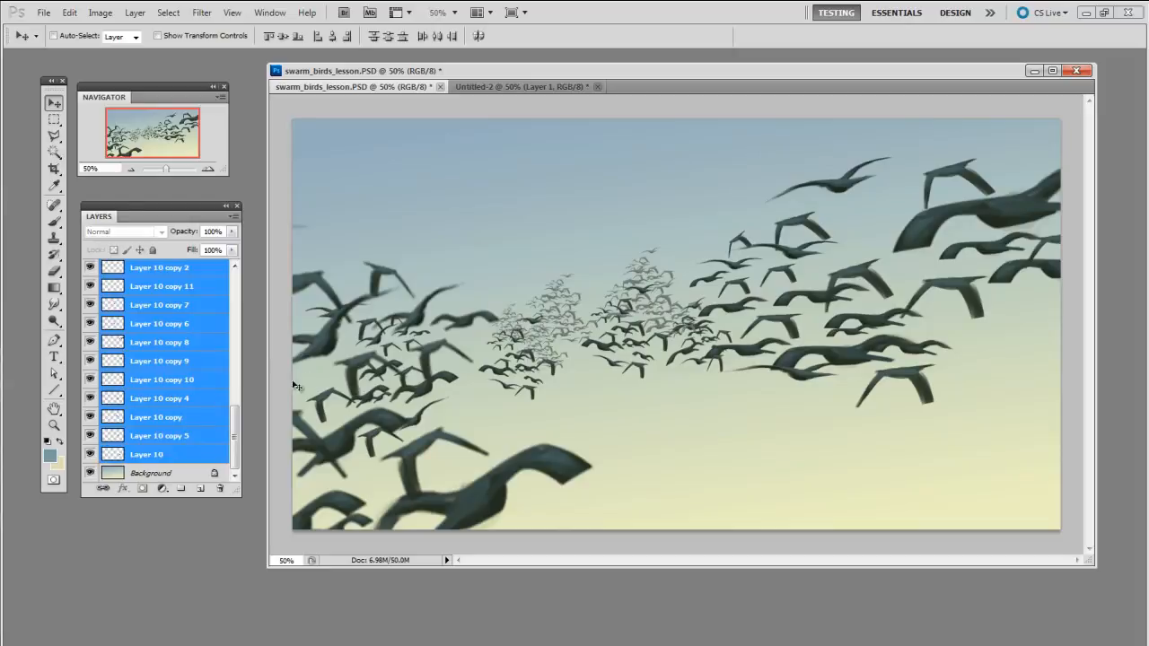
key("ctrl+e")
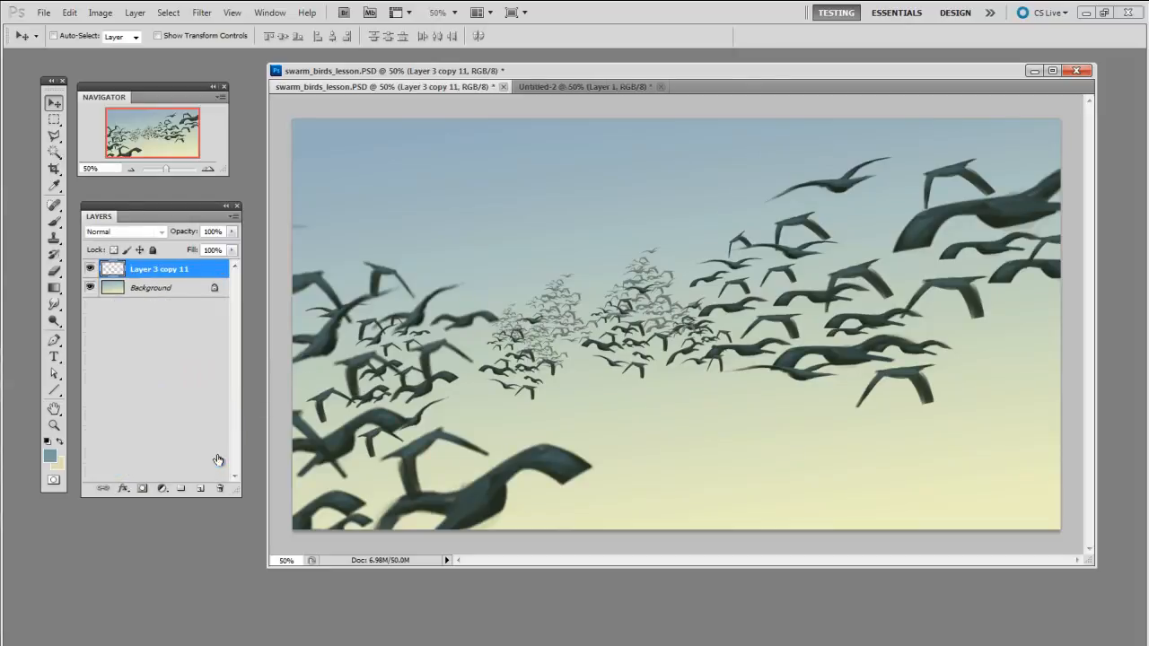
Step: Warp the merged flock, pulling its centre down and stretching the upper right birds outward
key("ctrl+t")
right_click(634, 313)
left_click(558, 449)
right_click(630, 326)
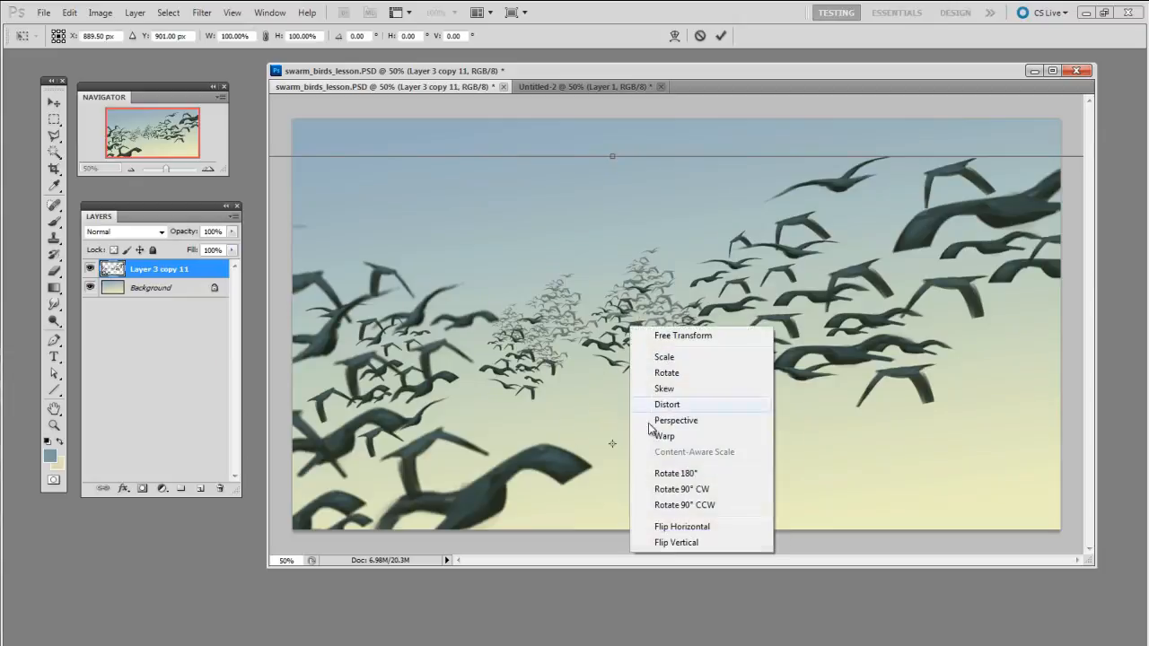
left_click(669, 436)
left_click_drag(664, 419, 817, 471)
left_click_drag(797, 215, 739, 164)
left_click_drag(971, 220, 961, 148)
left_click_drag(896, 422, 940, 476)
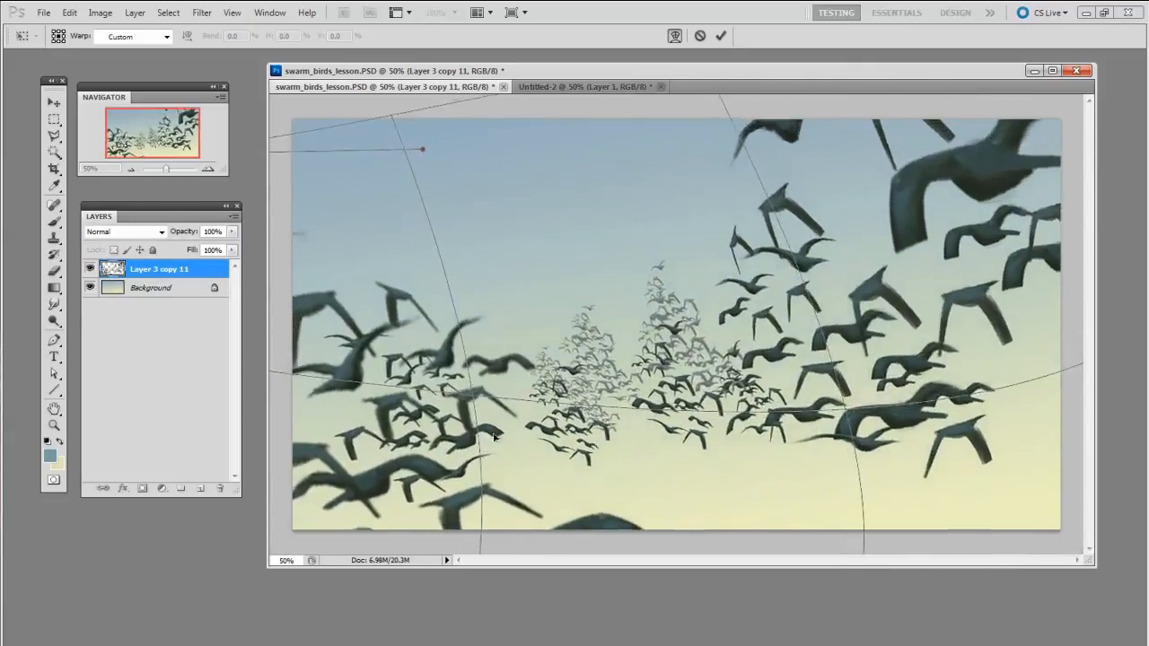
Step: Refine the warp by pushing the left and central birds down and right and bending the lower right ones, and apply it
left_click_drag(474, 439, 528, 442)
left_click_drag(974, 449, 993, 476)
left_click_drag(755, 451, 765, 463)
left_click_drag(604, 218, 576, 235)
left_click_drag(606, 461, 631, 479)
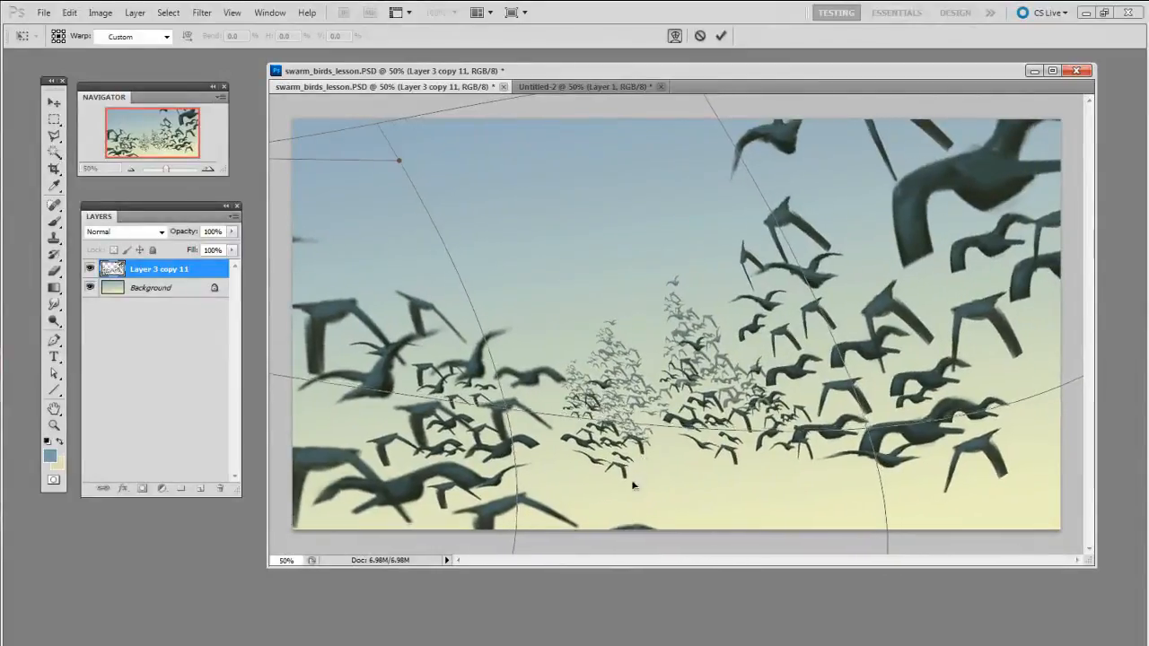
left_click_drag(1007, 496, 1003, 477)
left_click_drag(739, 493, 742, 503)
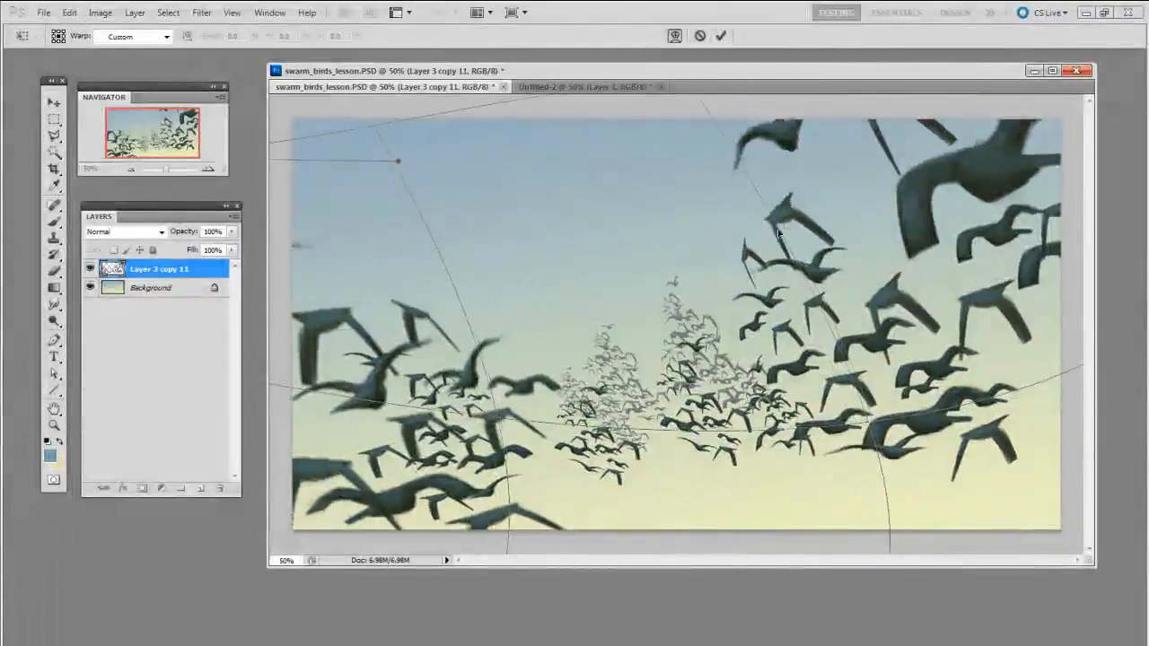
left_click_drag(966, 467, 951, 470)
left_click_drag(785, 508, 782, 501)
left_click_drag(637, 257, 651, 262)
left_click_drag(484, 508, 499, 502)
left_click_drag(701, 519, 799, 509)
left_click_drag(919, 481, 899, 501)
key("Return")
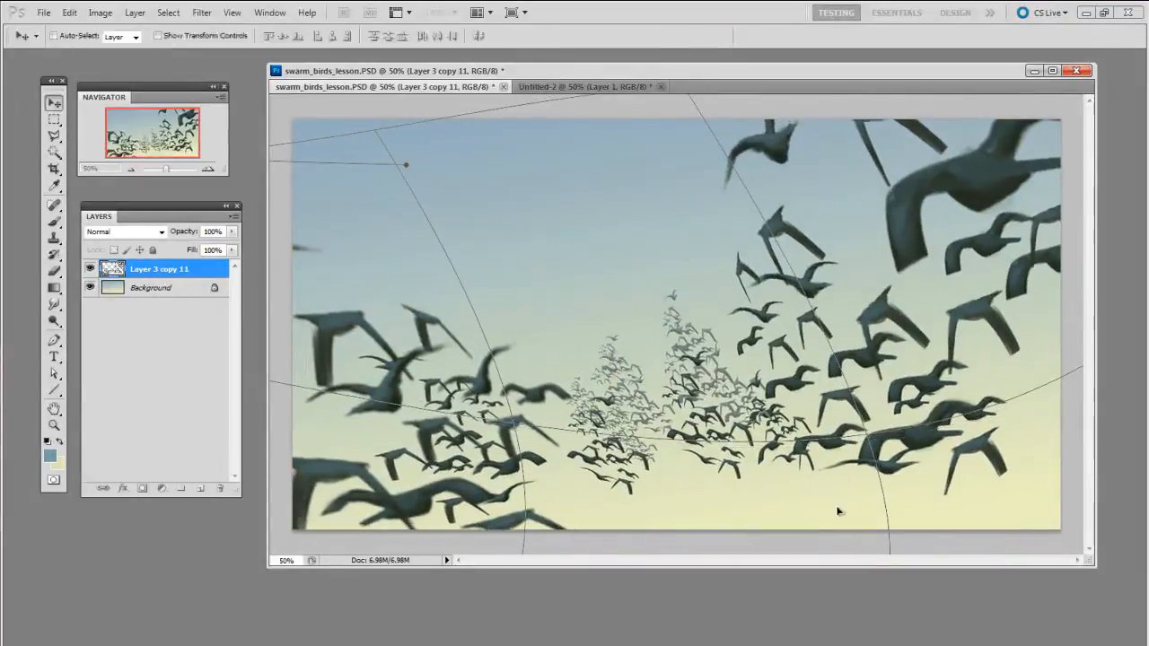